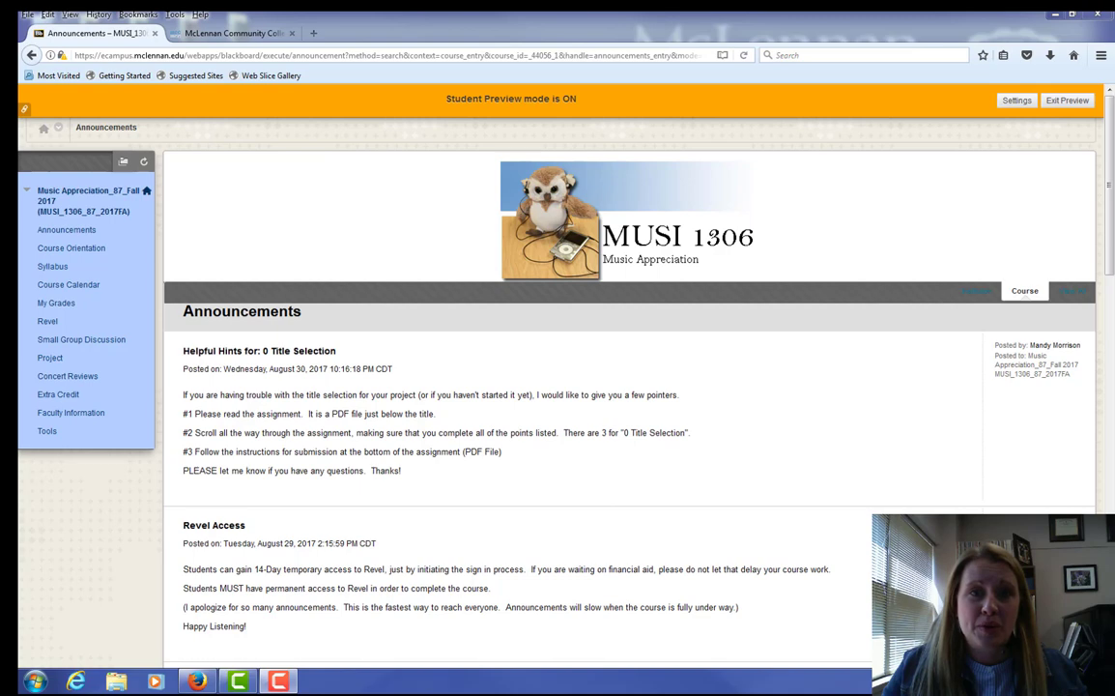
Step: Open the Music Appreciation course's Project page from the left course menu
left_click(47, 360)
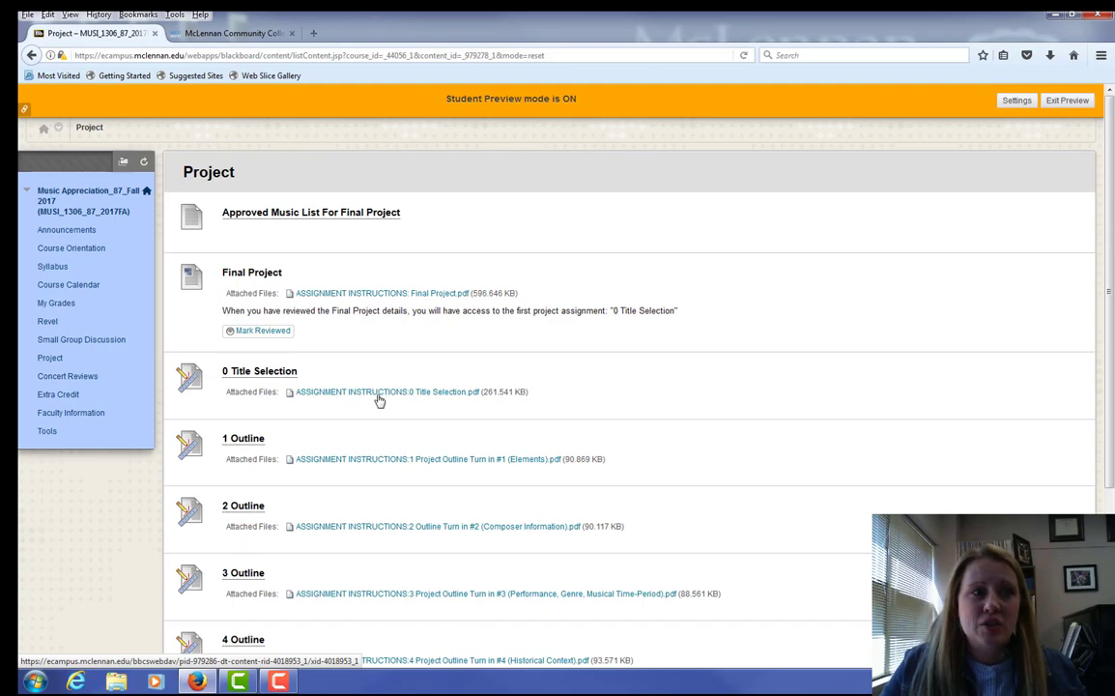
Step: Open the '0 Title Selection.pdf' assignment instructions in a new Firefox tab
left_click(436, 394)
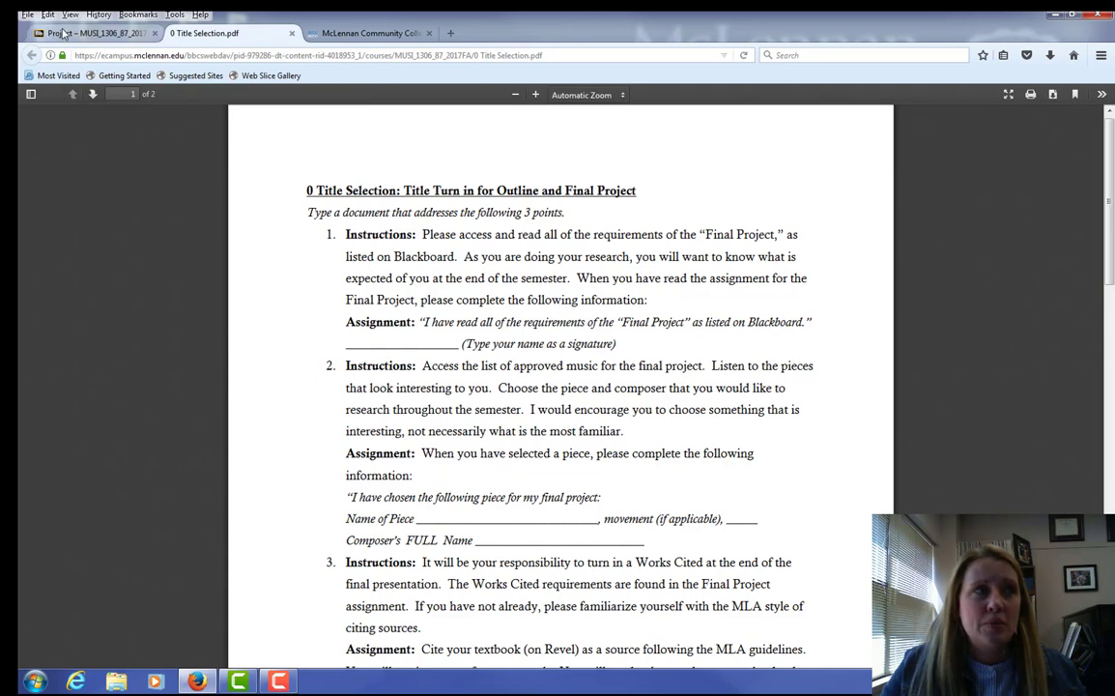
Step: Switch back to the course's Project tab to open the Final Project.pdf instructions
left_click(64, 34)
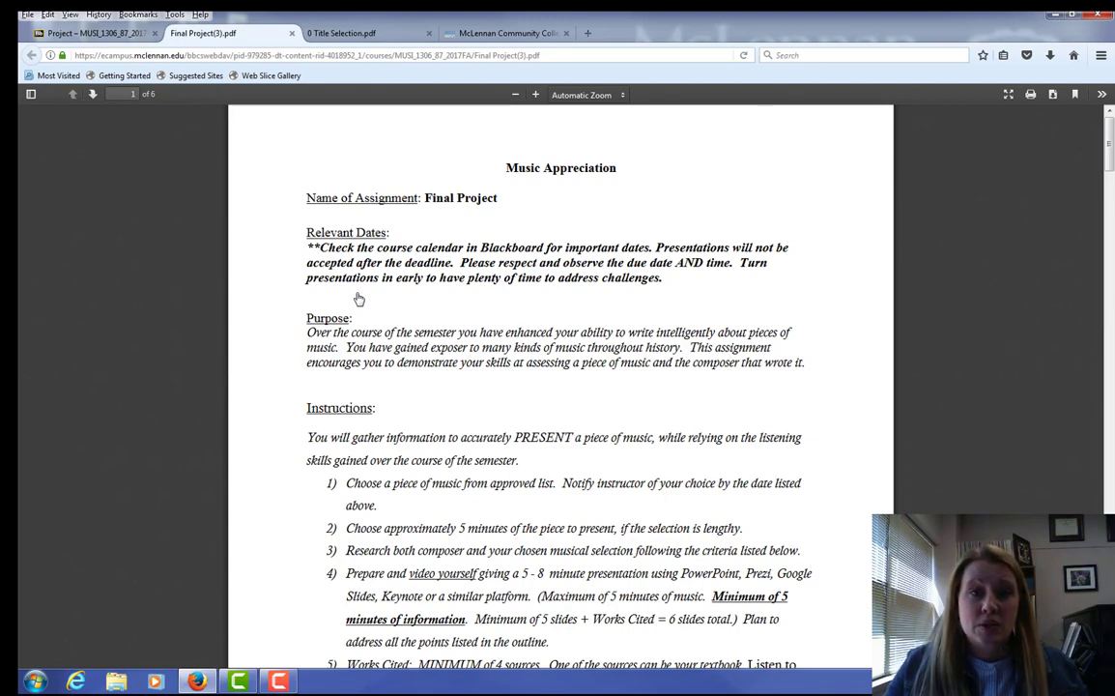
Step: On the McLennan College site, open Center for Academic Excellence from the Students menu
left_click(488, 36)
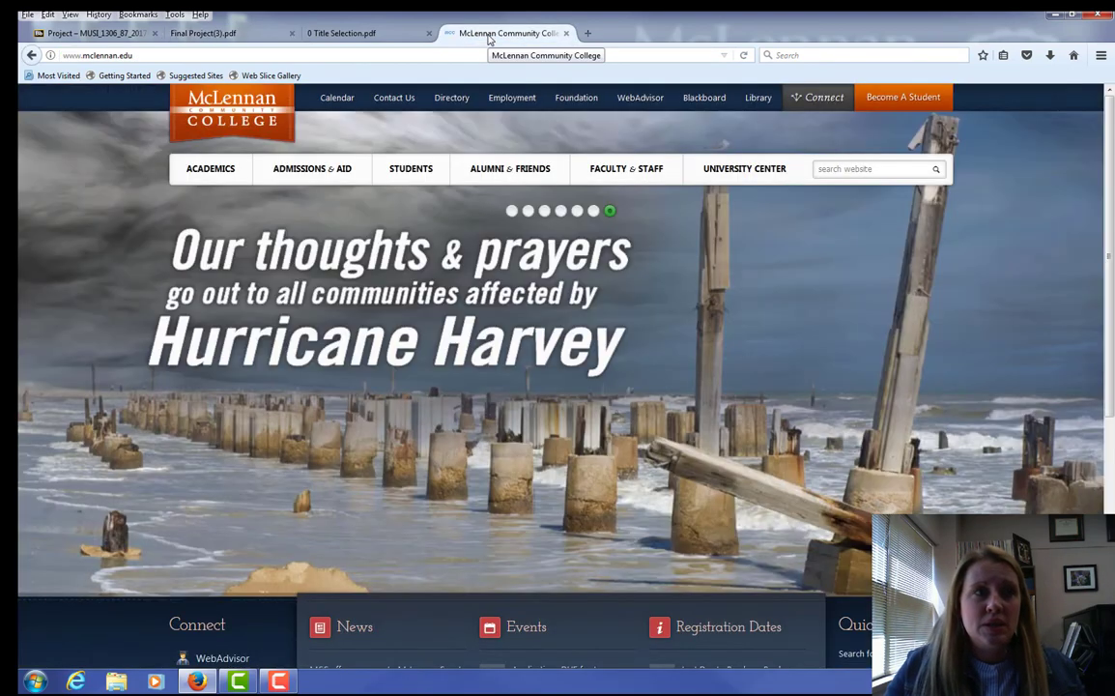
mouse_move(422, 183)
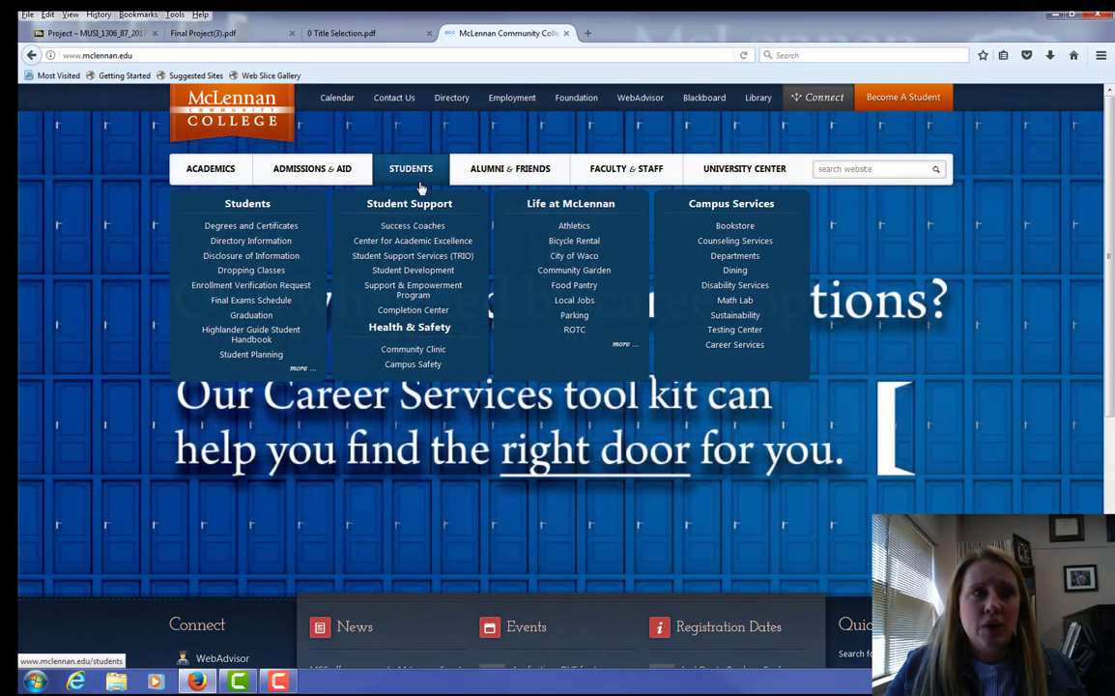
left_click(418, 242)
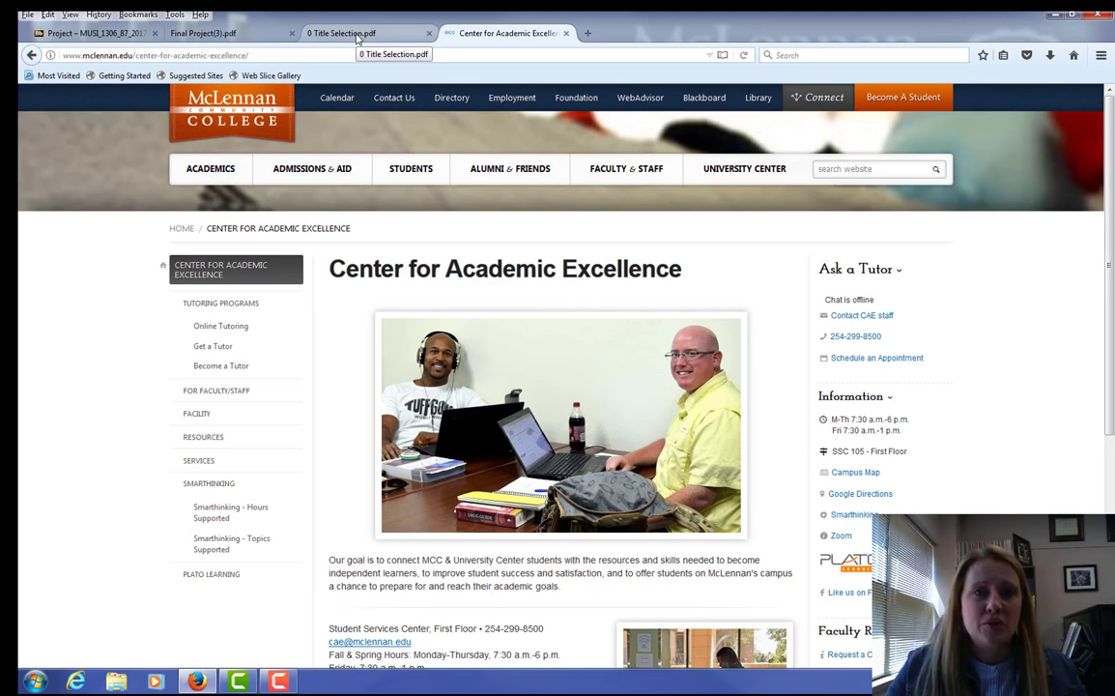
Step: Open the '0 Title Selection SAMPLE' Word document from the Documents library
left_click(358, 37)
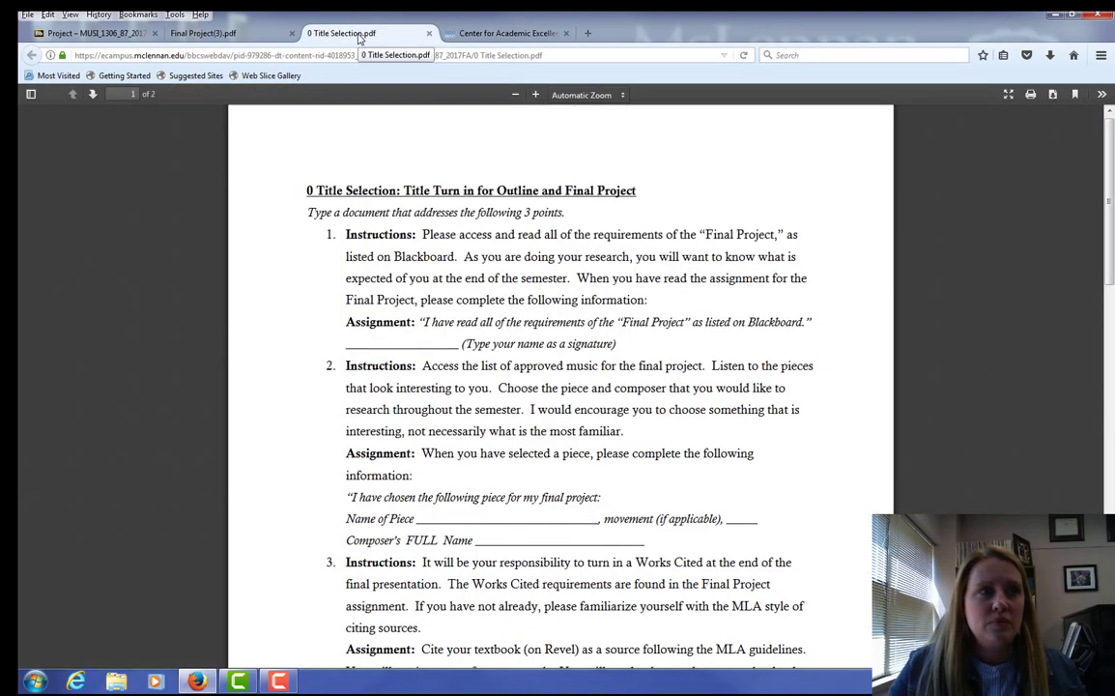
left_click(34, 683)
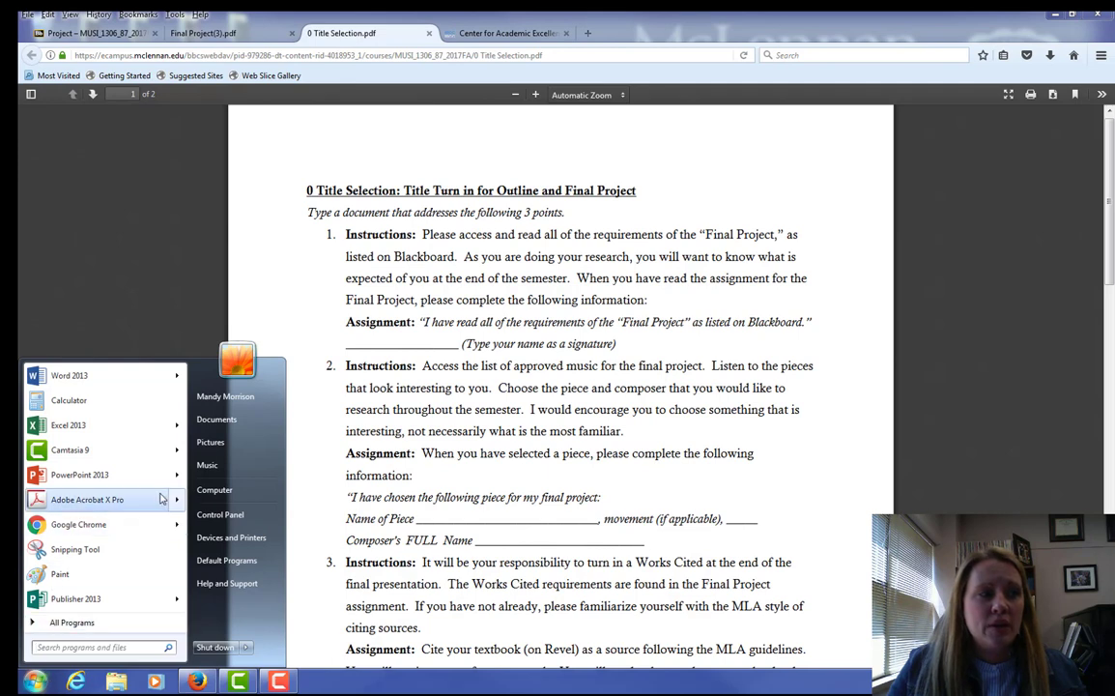
left_click(224, 421)
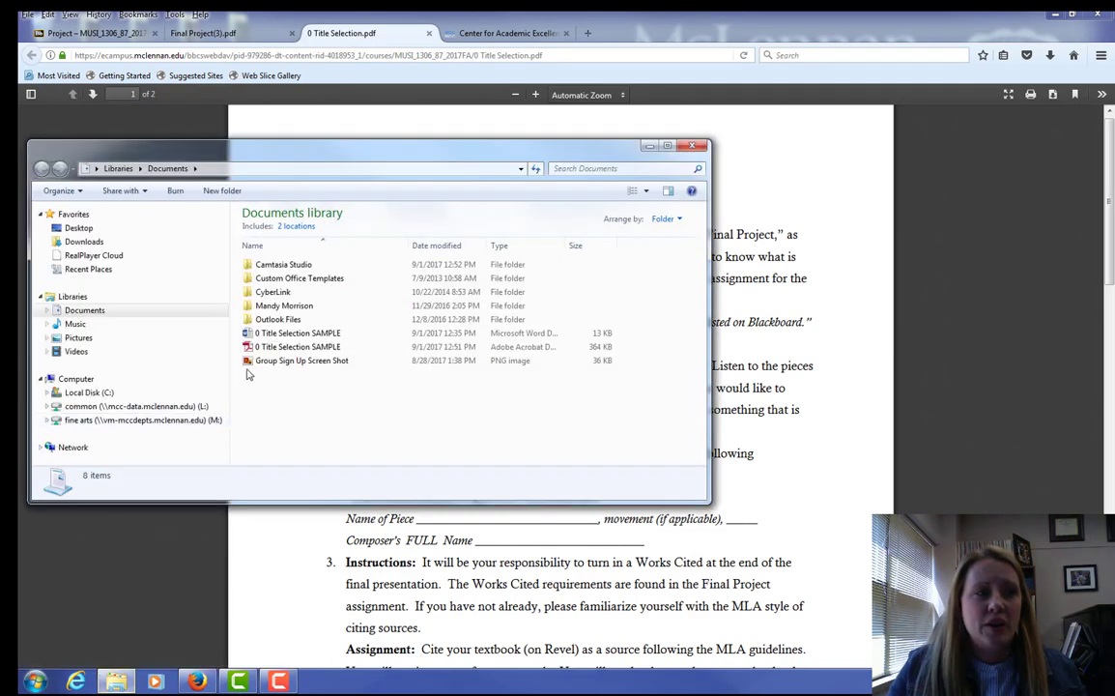
left_click(286, 333)
double_click(286, 334)
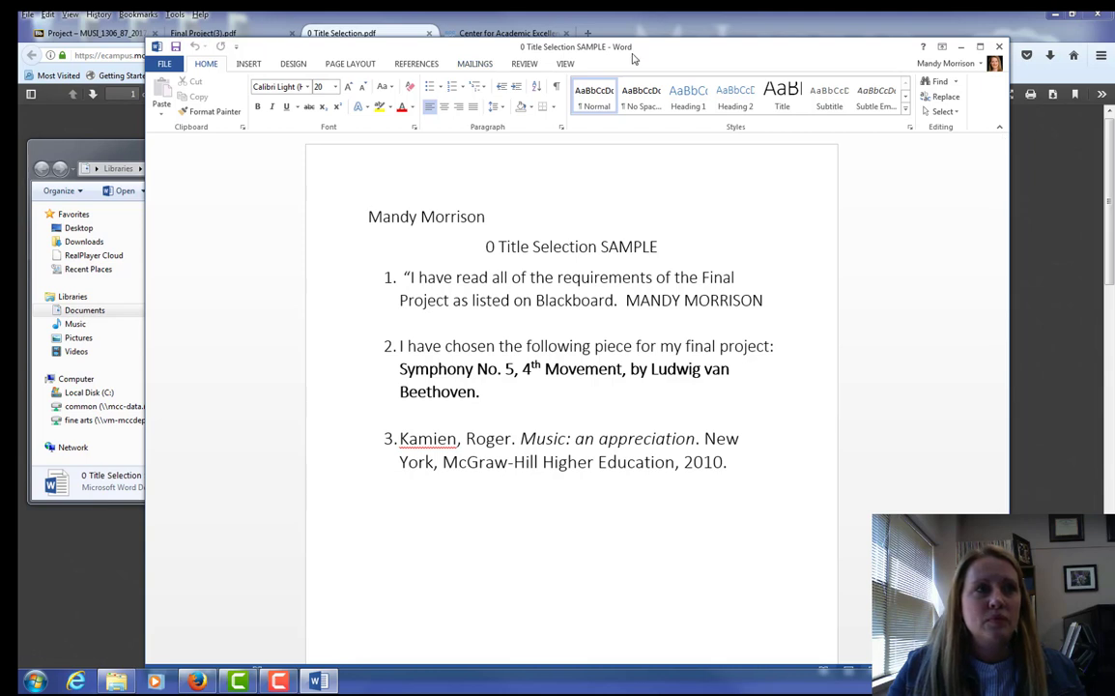
Step: Save the document as '0 Title Selection SAMPLE.pdf' in Documents, replacing the existing PDF
left_click(163, 64)
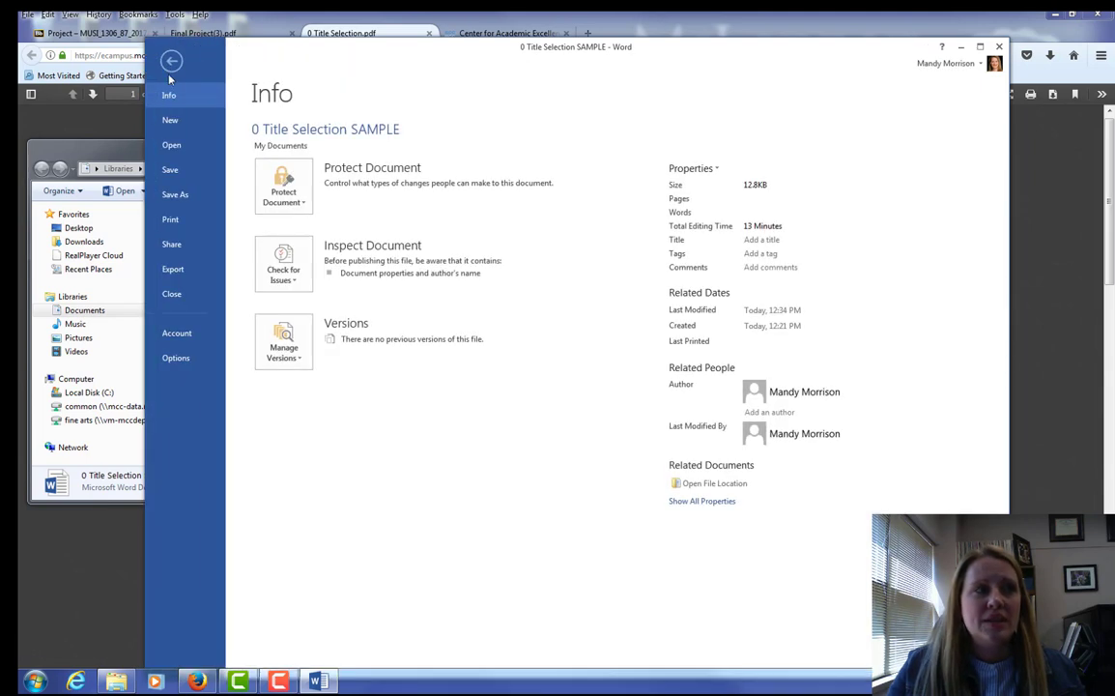
left_click(189, 198)
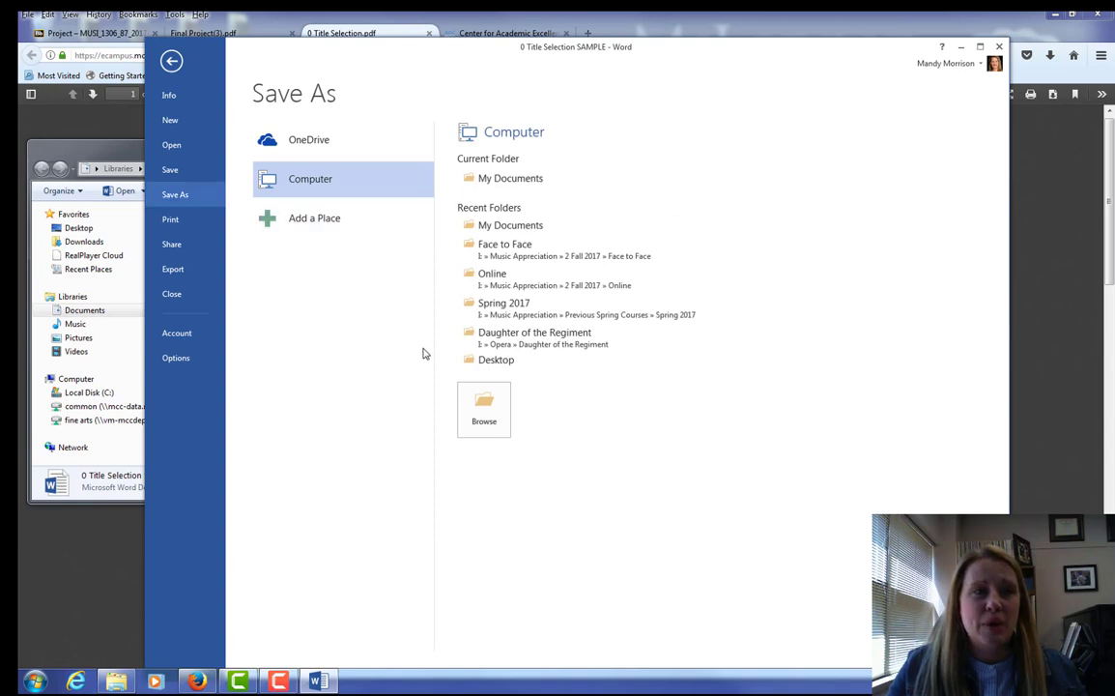
left_click(480, 403)
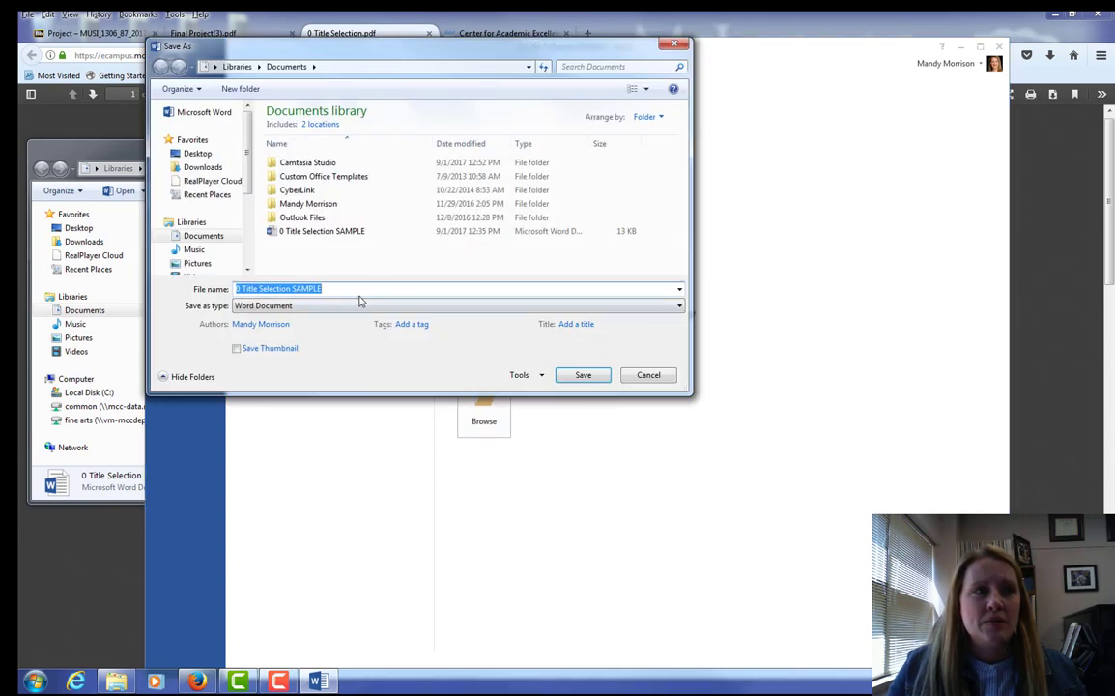
left_click(679, 305)
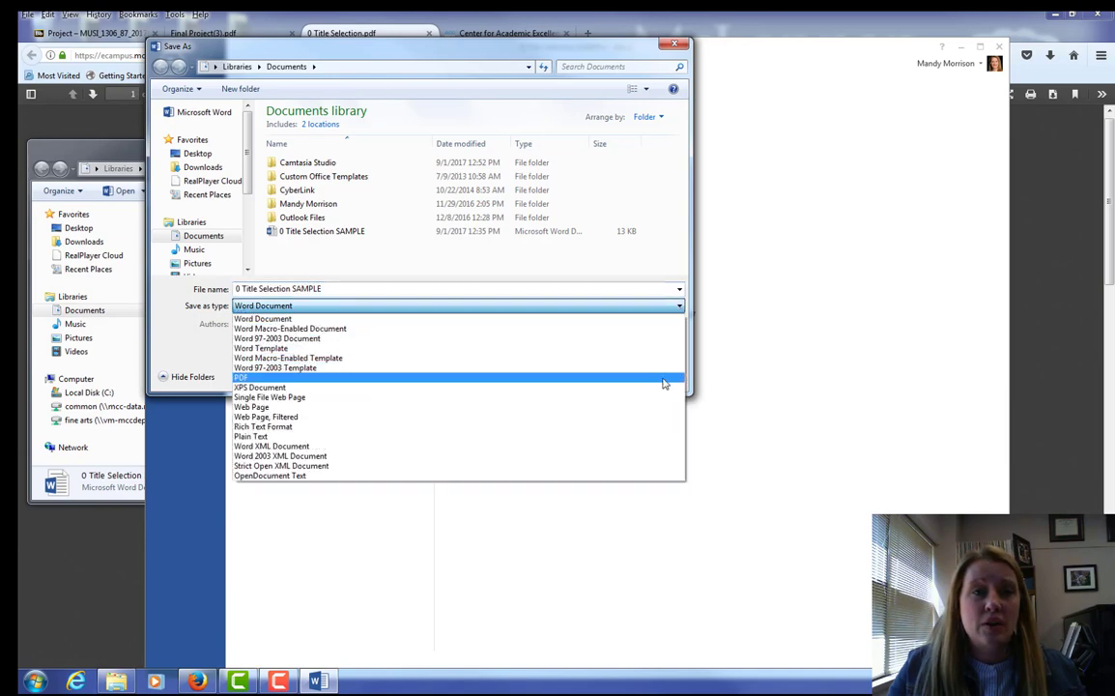
left_click(662, 383)
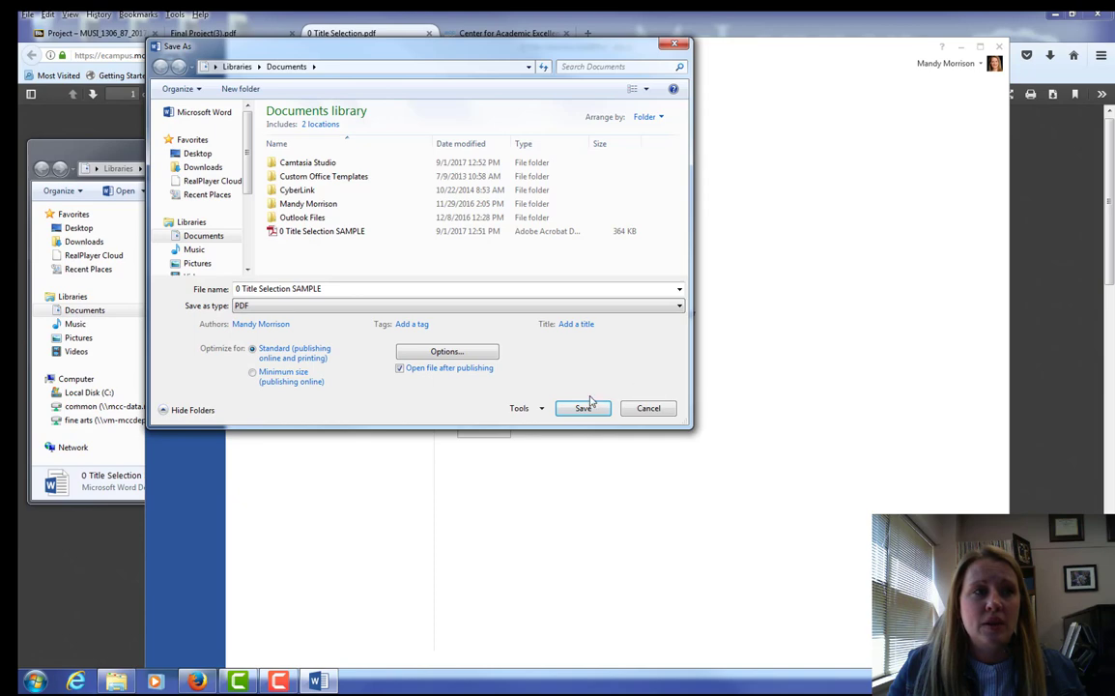
left_click(584, 409)
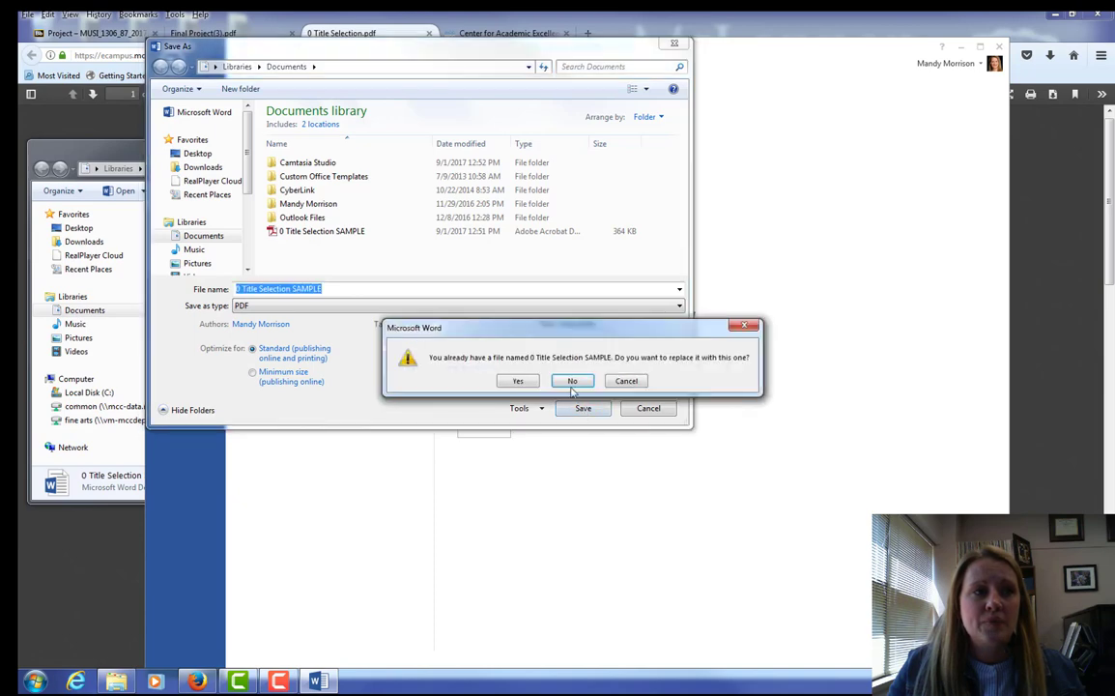
left_click(518, 381)
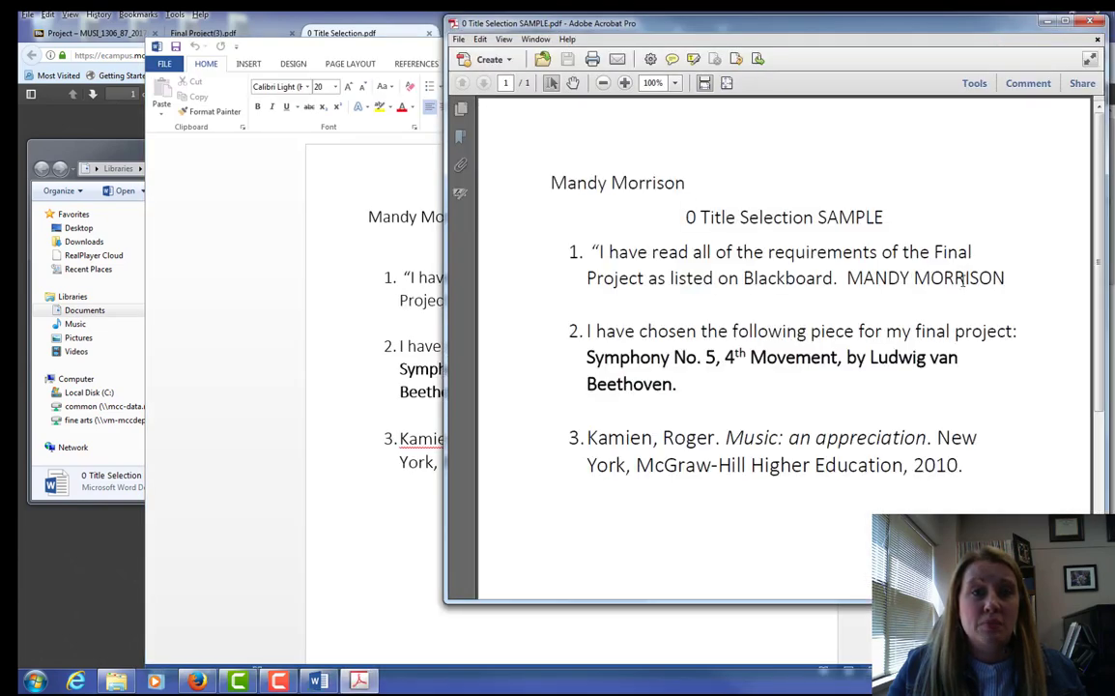
Step: Close the PDF preview, the Word document and the Documents window
key("ctrl+q")
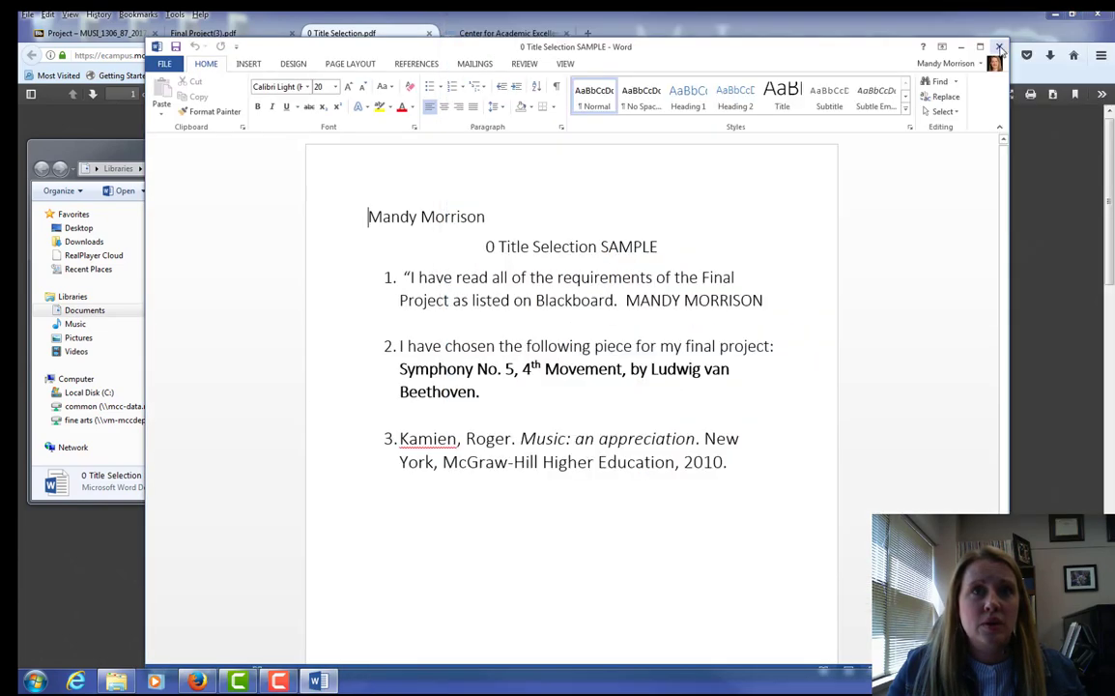
left_click(1000, 47)
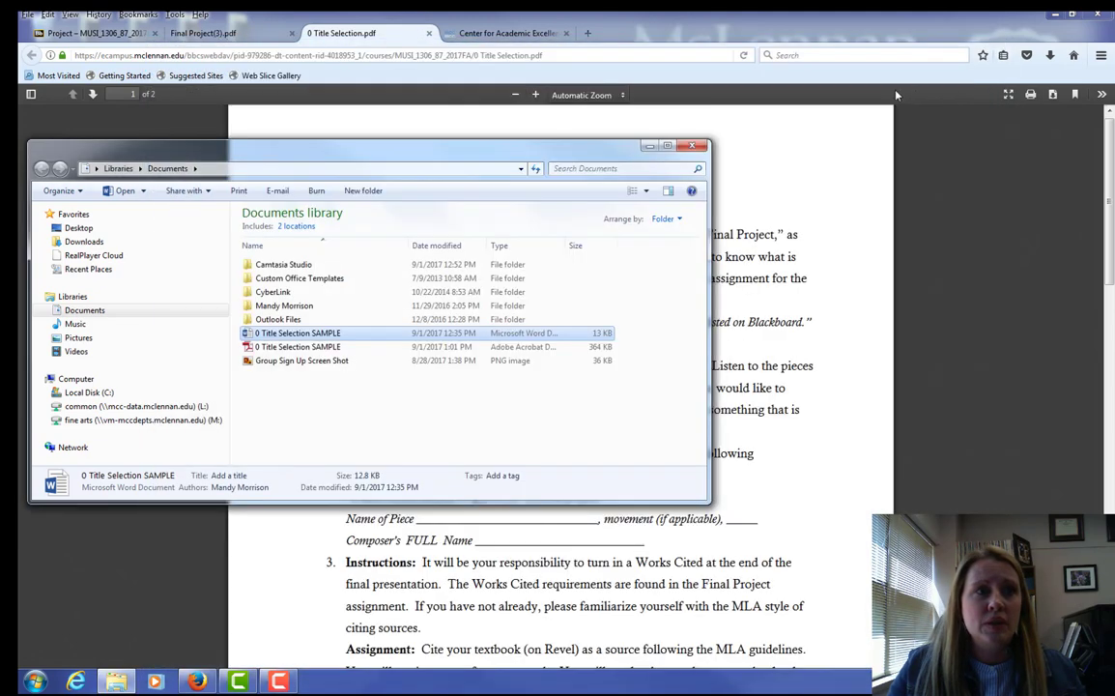
left_click(704, 146)
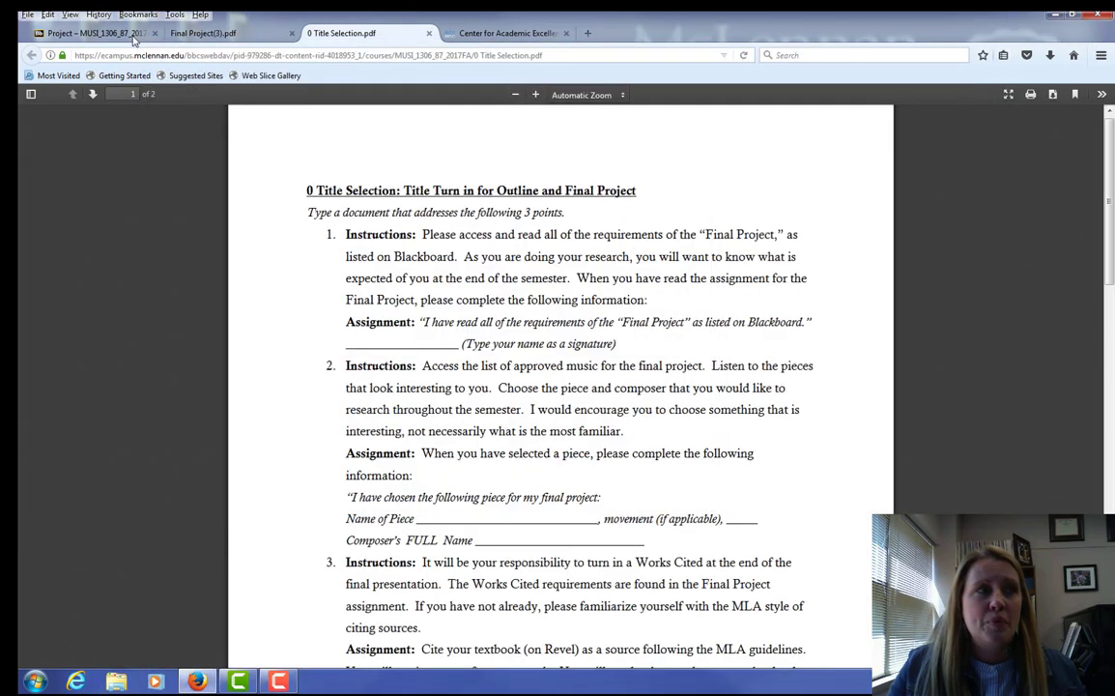
Step: Mark the Final Project item as Reviewed on the Project page
left_click(133, 36)
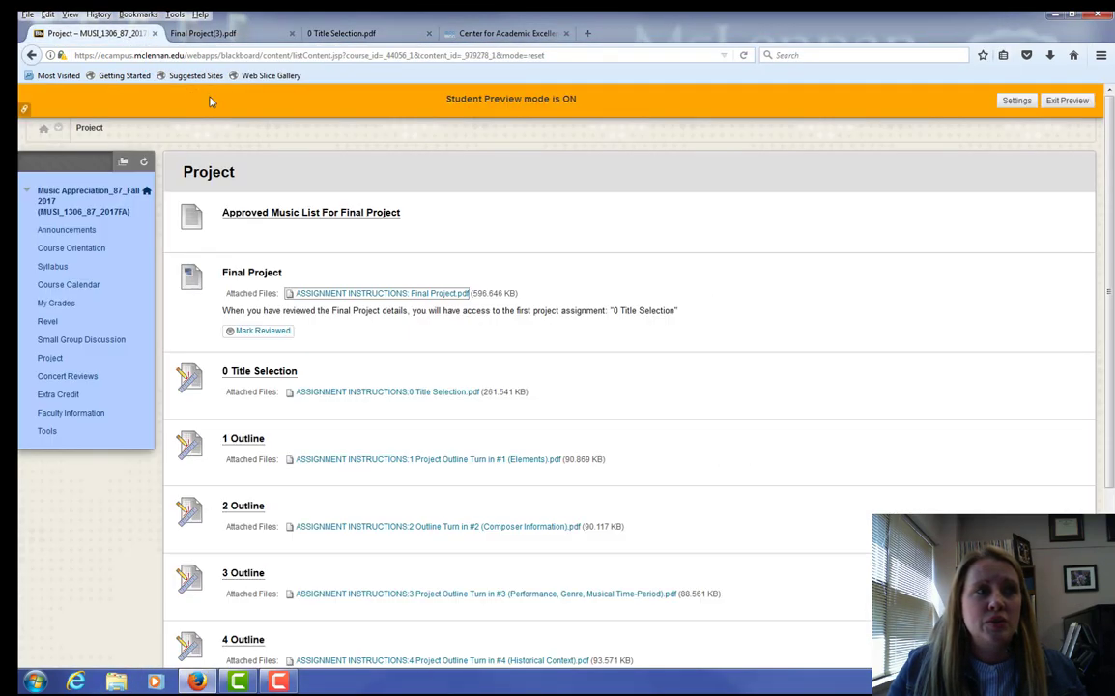
left_click(262, 330)
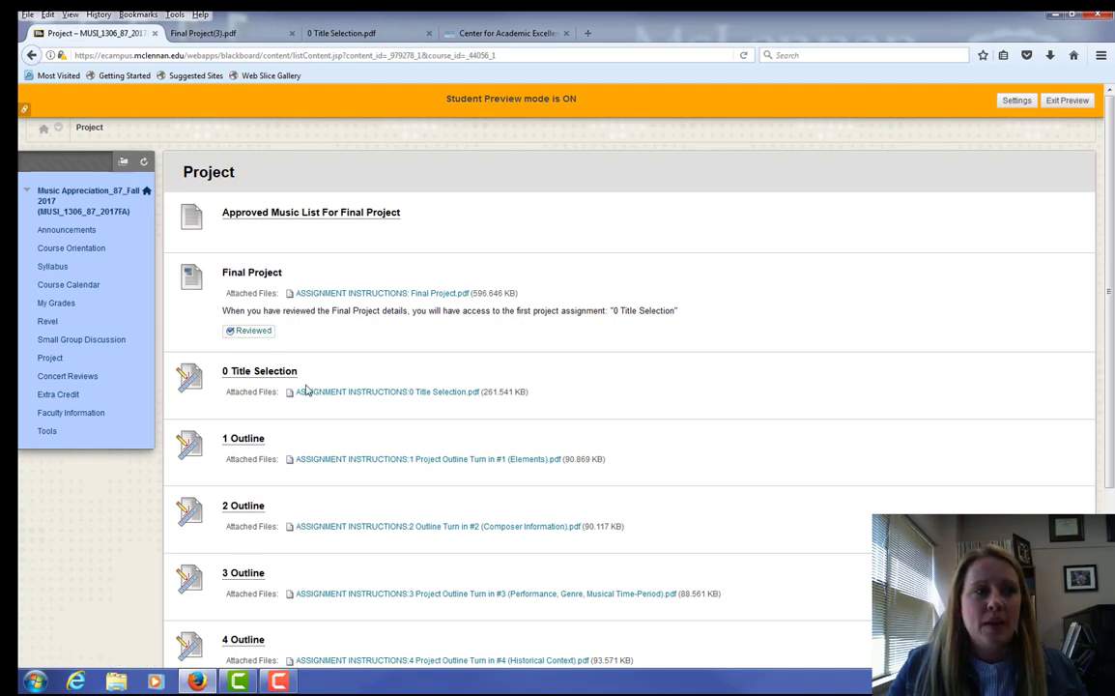
Step: Attach '0 Title Selection SAMPLE.pdf' from the computer to the 0 Title Selection submission
left_click(271, 376)
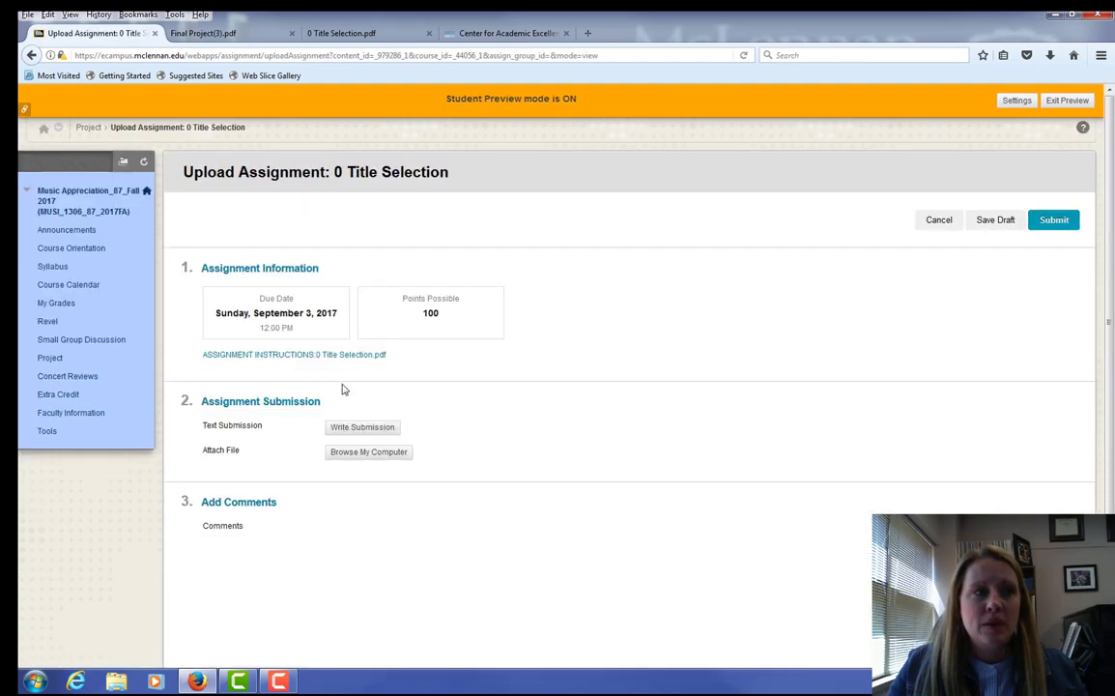
scroll(343, 388, "down", 2)
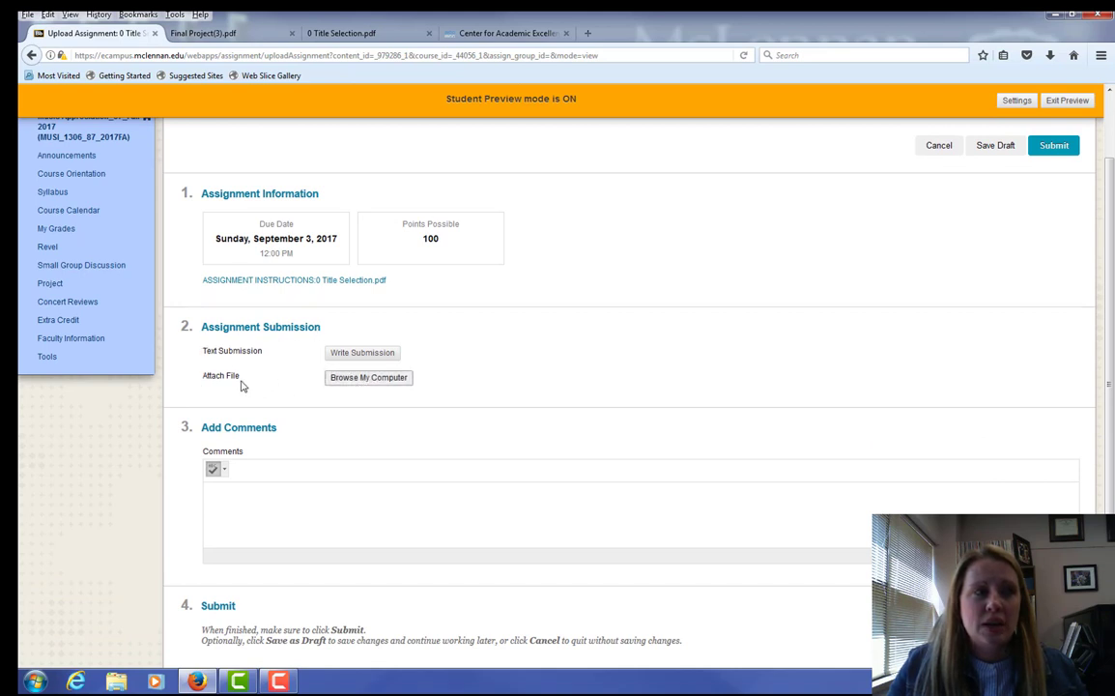
left_click(366, 377)
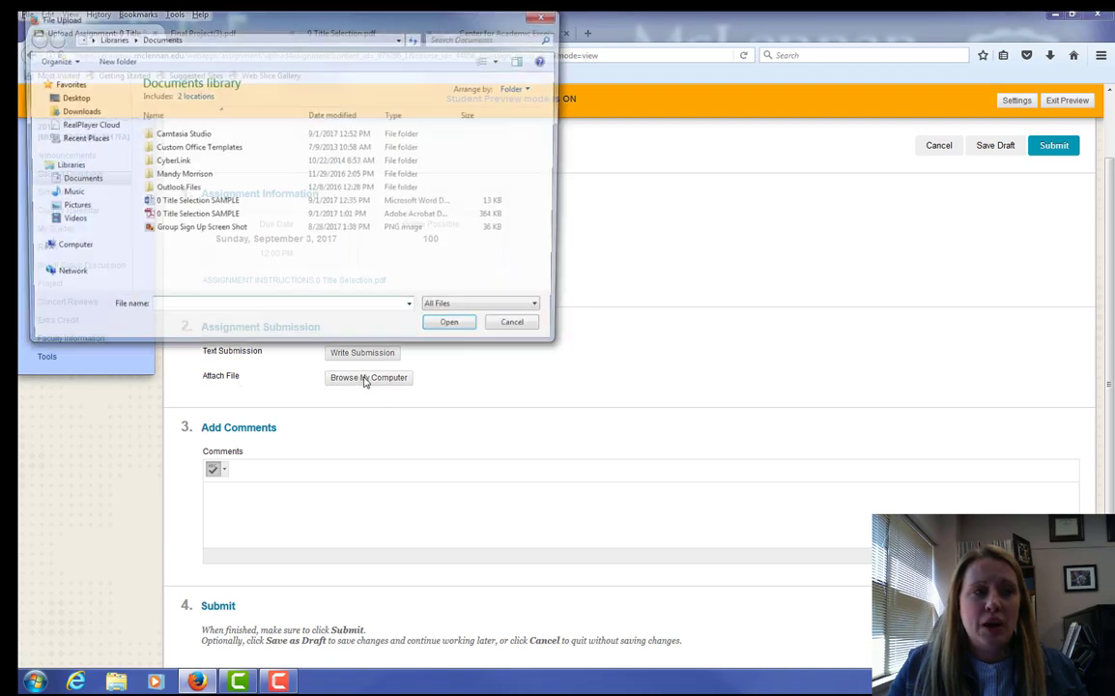
double_click(210, 220)
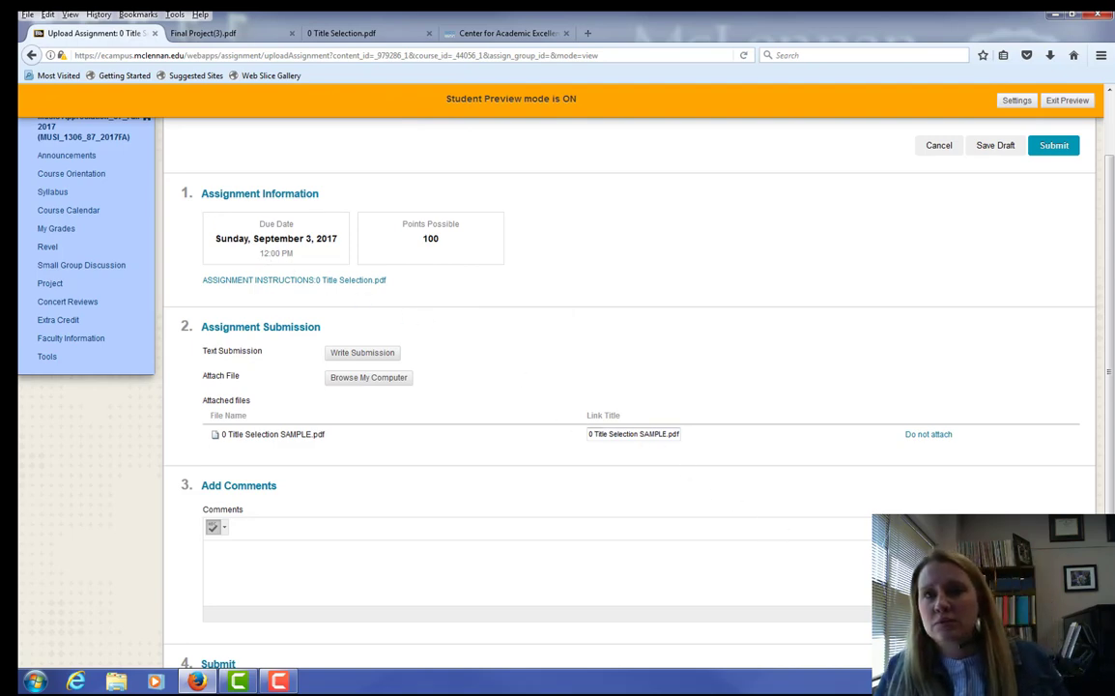
scroll(628, 386, "down", 1)
scroll(628, 386, "up", 2)
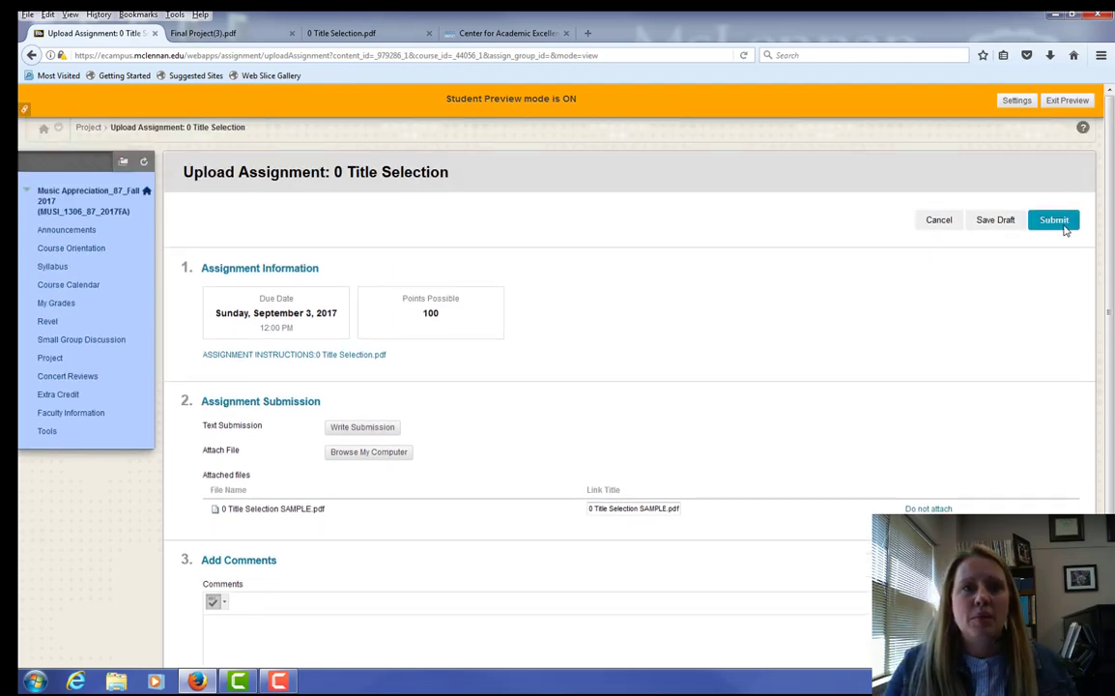
Step: Submit the 0 Title Selection assignment and return to the course's Project page
left_click(1063, 222)
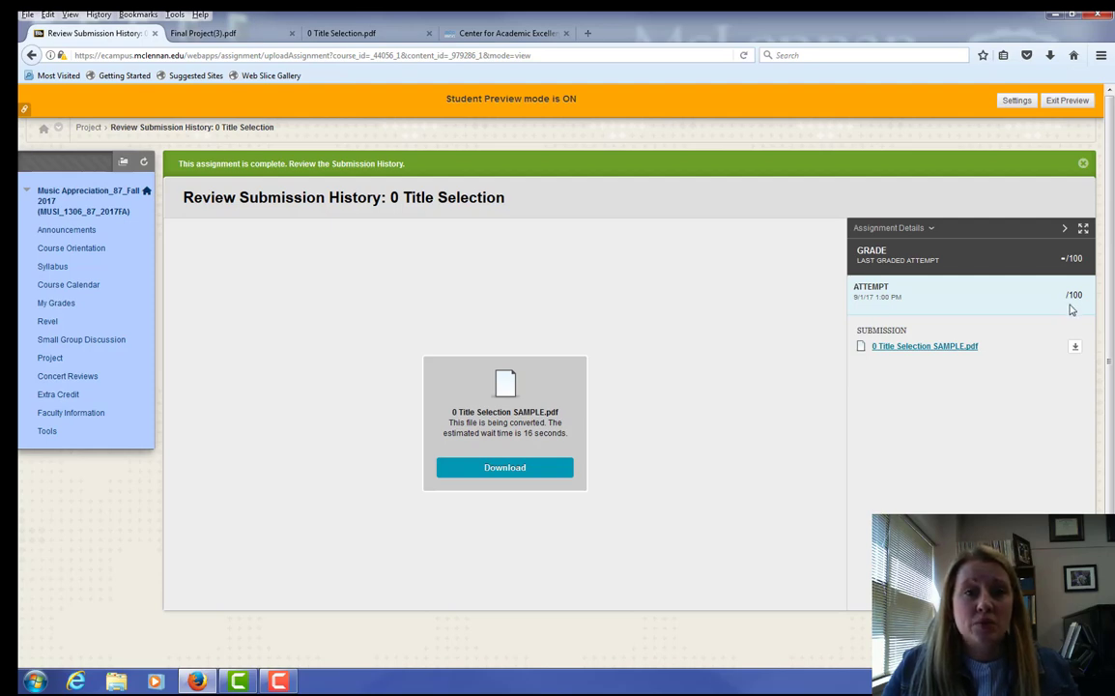
left_click(49, 359)
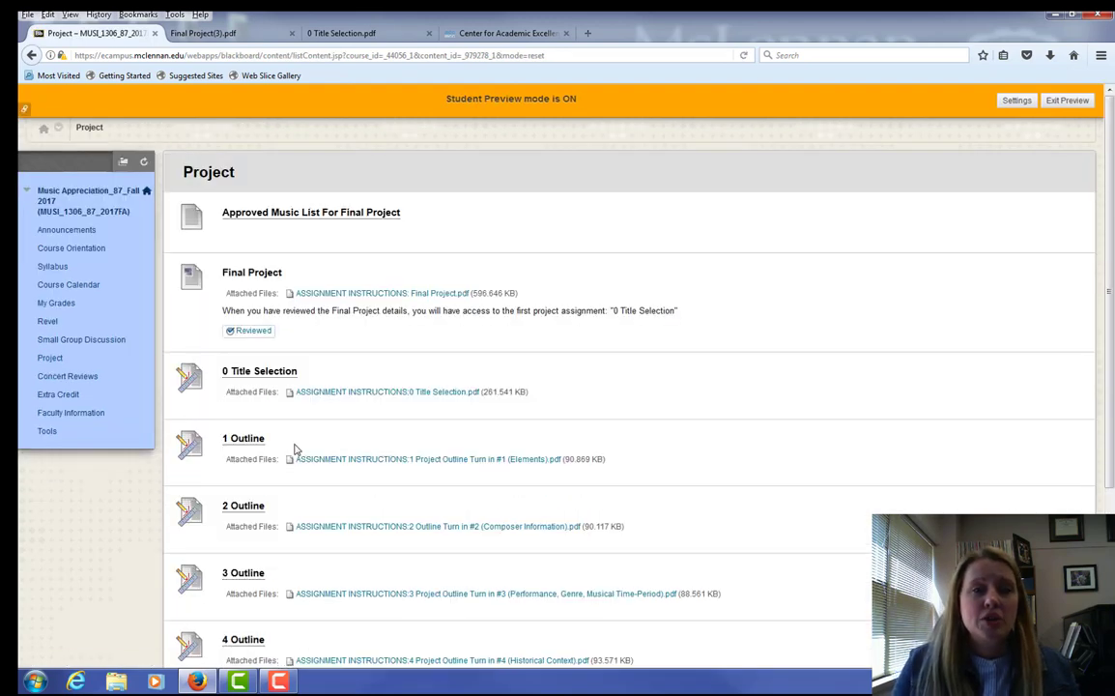
scroll(297, 448, "down", 2)
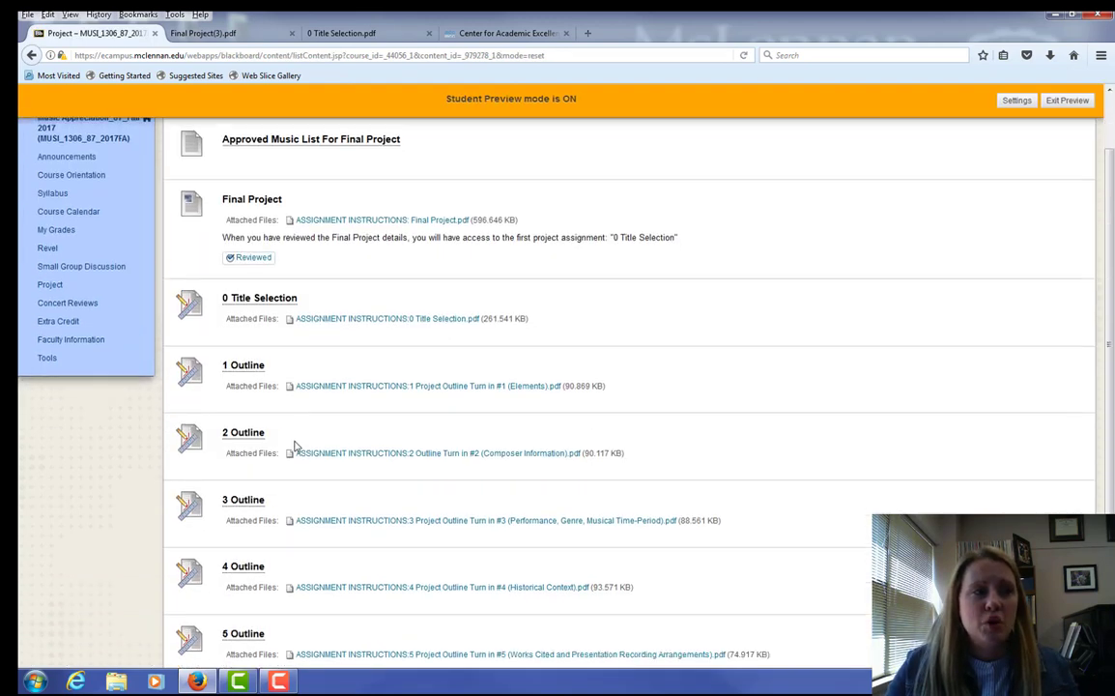